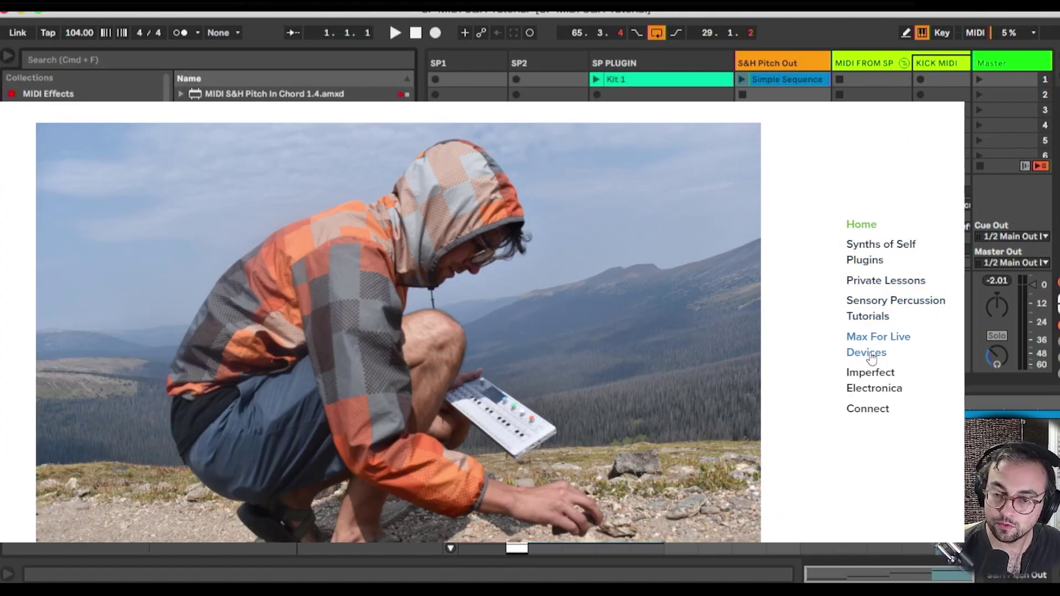
Open the MIDI Sample And Hold devices in the browser and select the S&H Pitch Out track
click(871, 356)
click(489, 431)
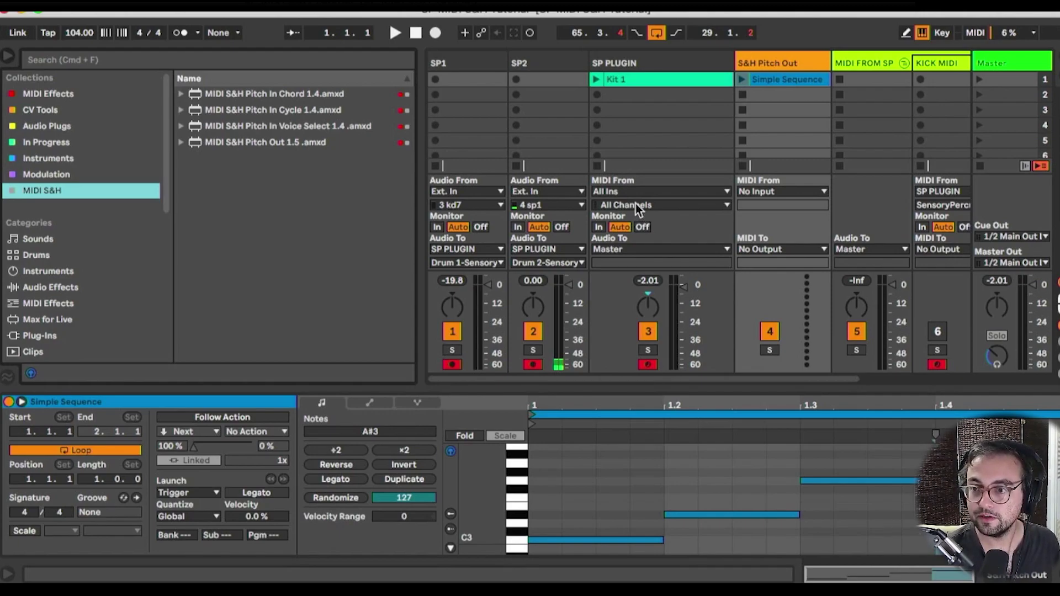
click(783, 63)
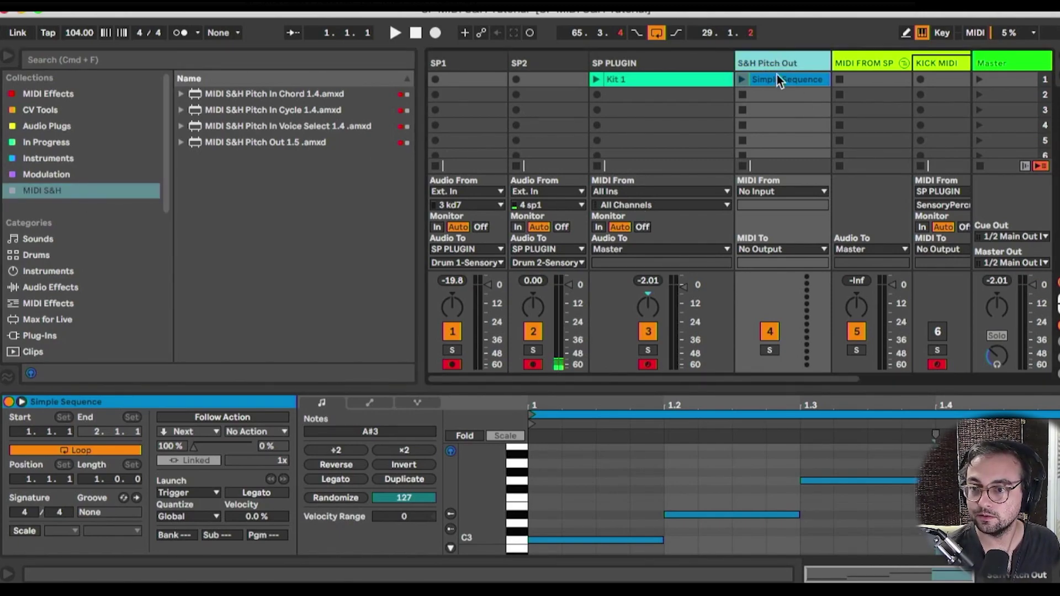
drag(418, 232, 272, 234)
Check the SP1, SP2, SP PLUGIN and MIDI FROM SP tracks, ending back on S&H Pitch Out
click(353, 63)
click(403, 62)
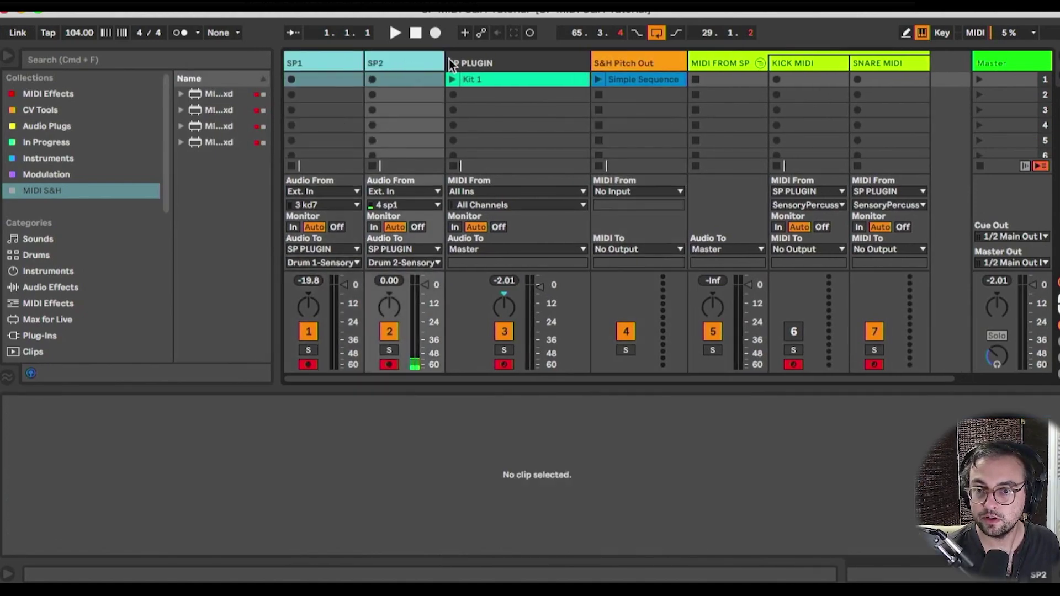
click(499, 62)
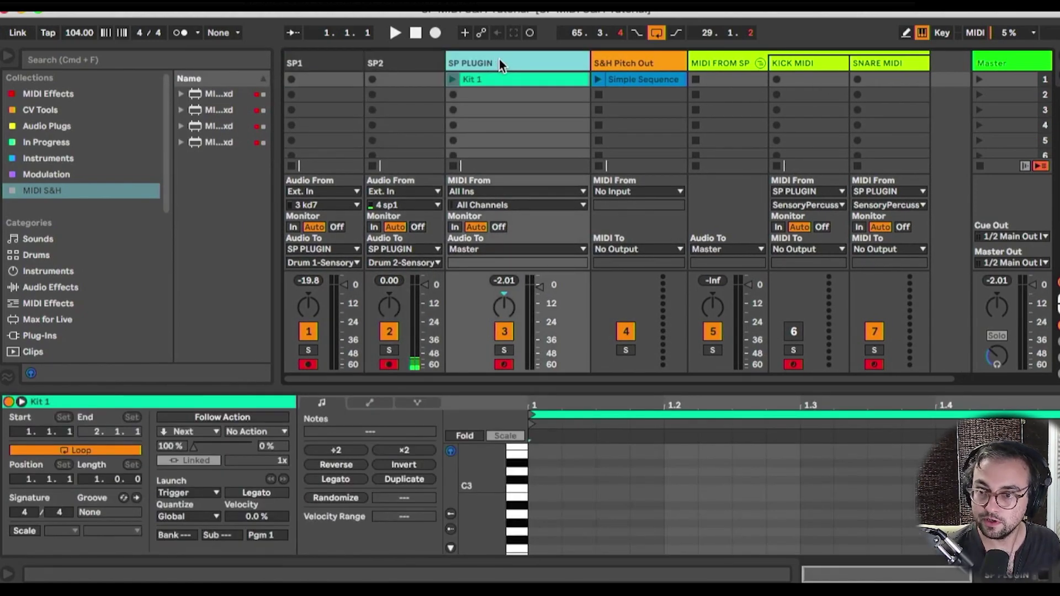
click(736, 62)
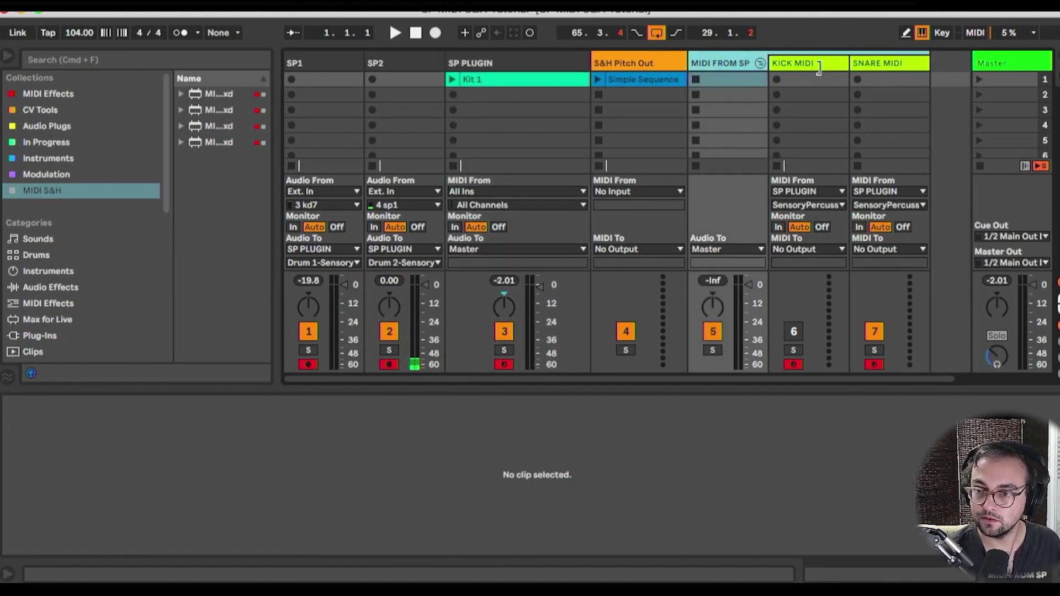
click(621, 62)
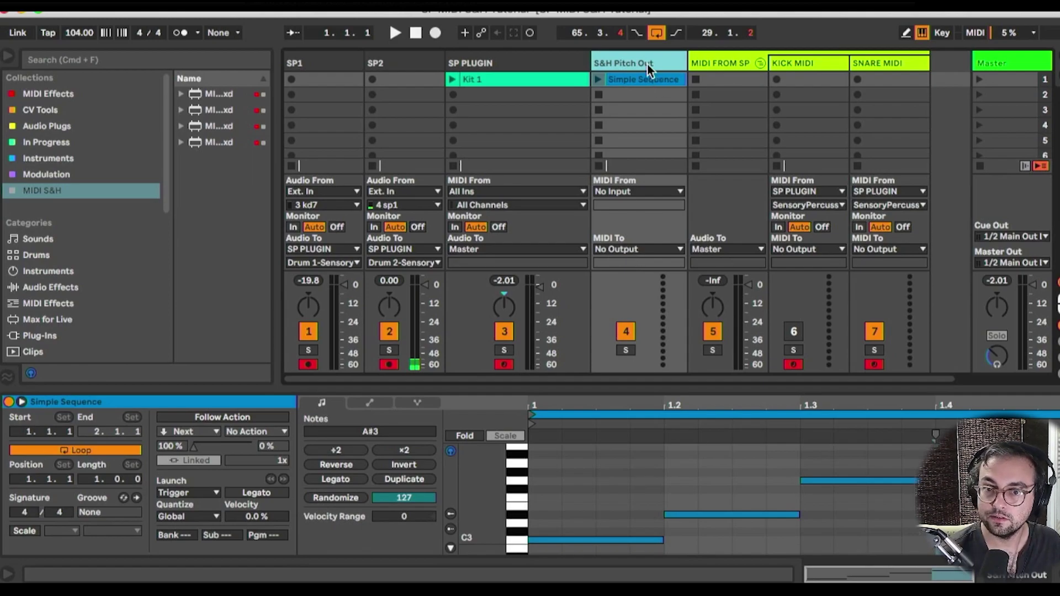
Load MIDI S&H Pitch Out 1.5 into the S&H Pitch Out track's device chain
key(shift+Tab)
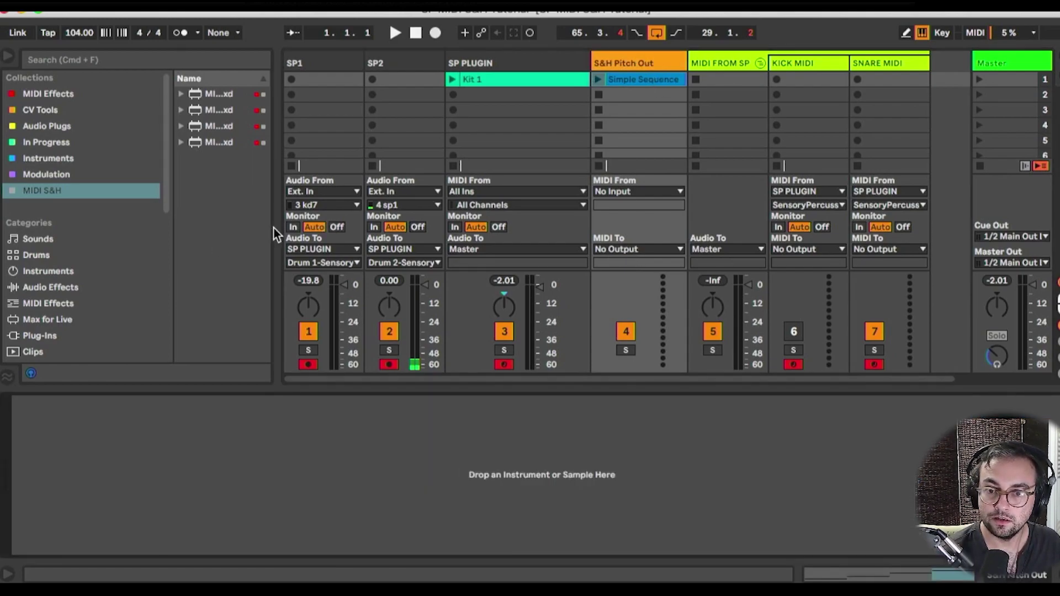
drag(274, 227, 405, 227)
drag(243, 142, 405, 433)
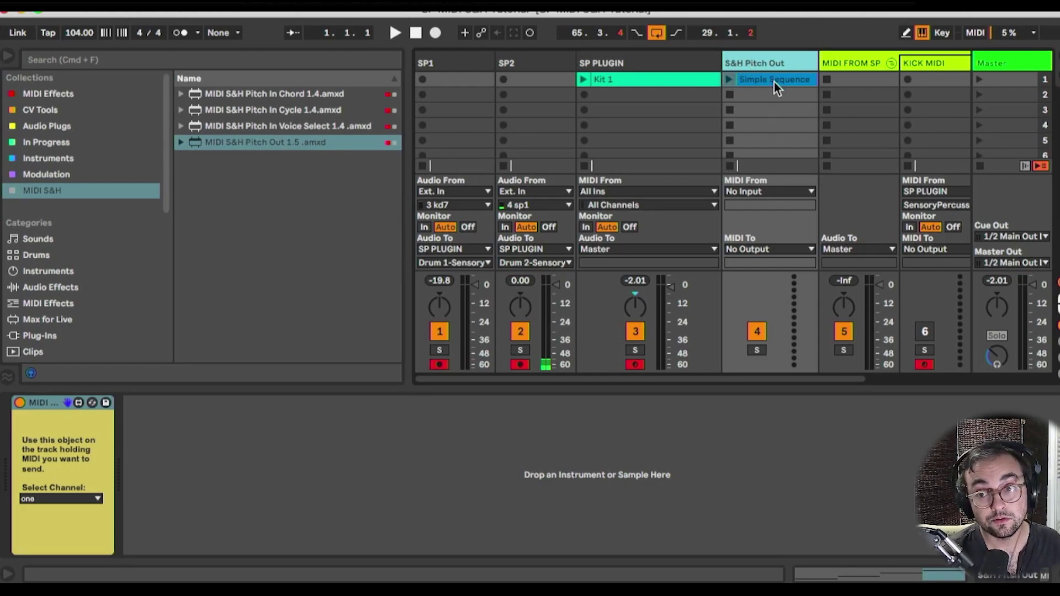
Collapse Octave 2 parse on SNARE MIDI and load Upright Piano after it
click(79, 498)
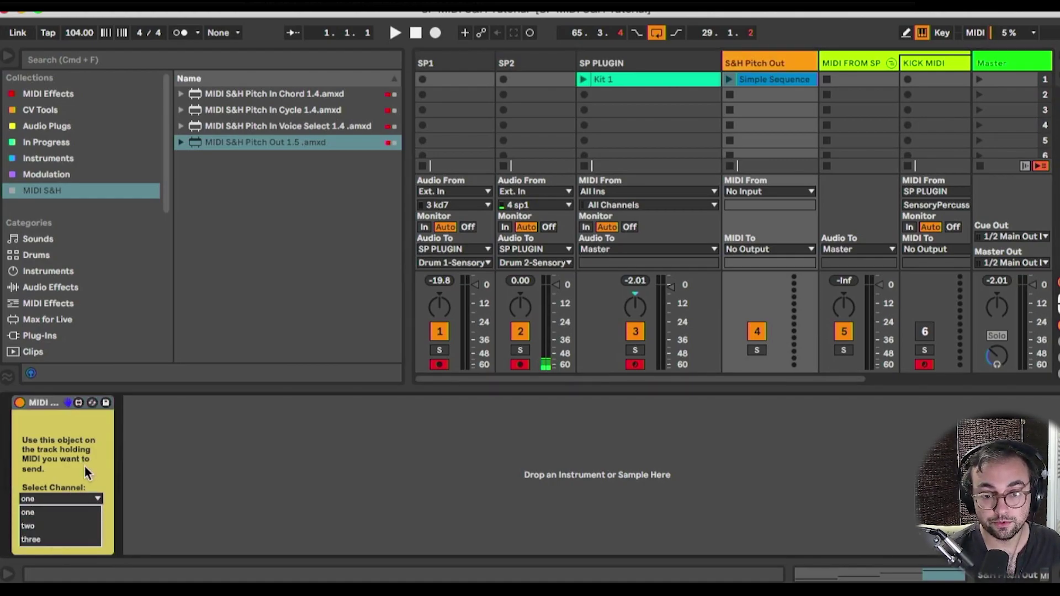
scroll(876, 58, right, 3)
click(876, 58)
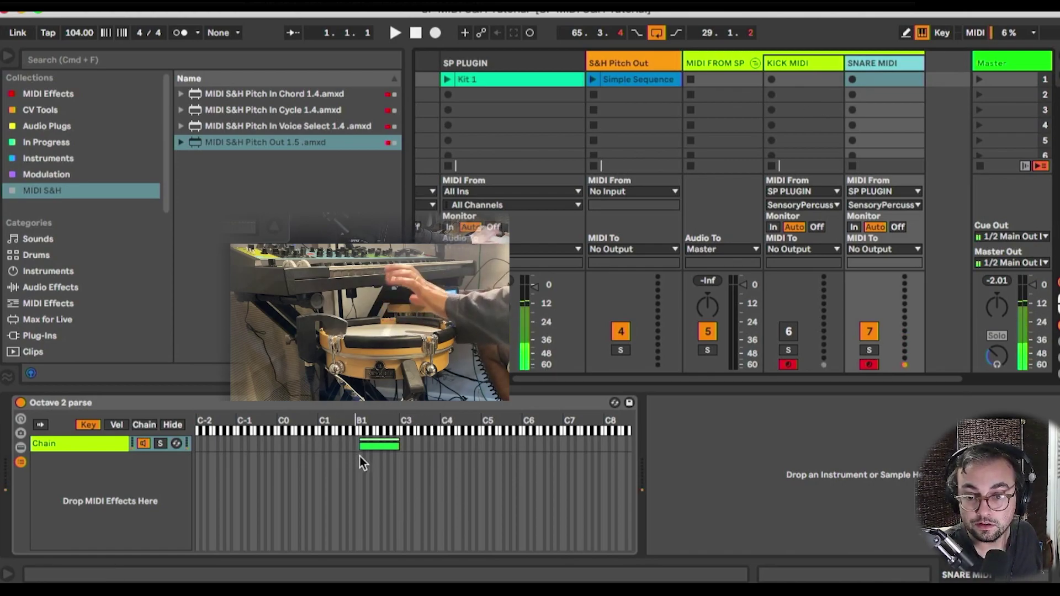
double_click(298, 402)
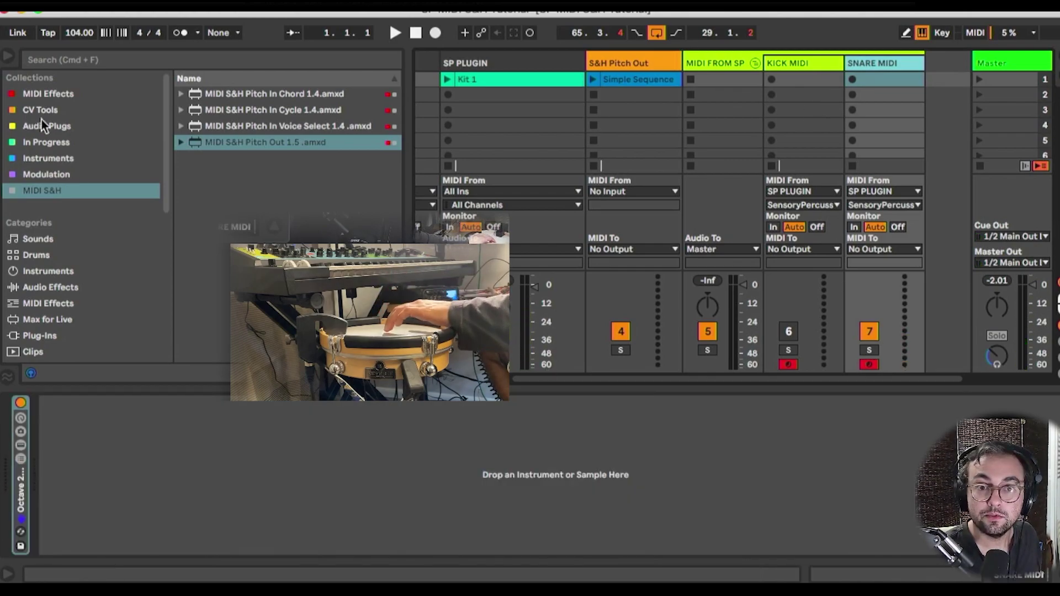
click(64, 157)
key(Return)
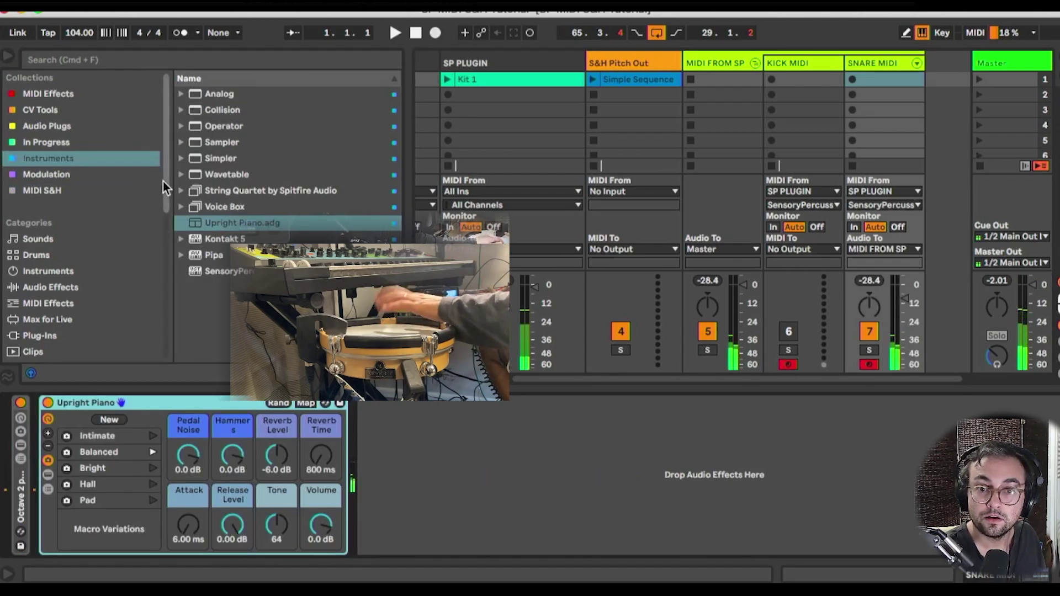
Return to the MIDI S&H collection and select MIDI S&H Pitch Out 1.5 among its four devices
click(55, 189)
click(310, 142)
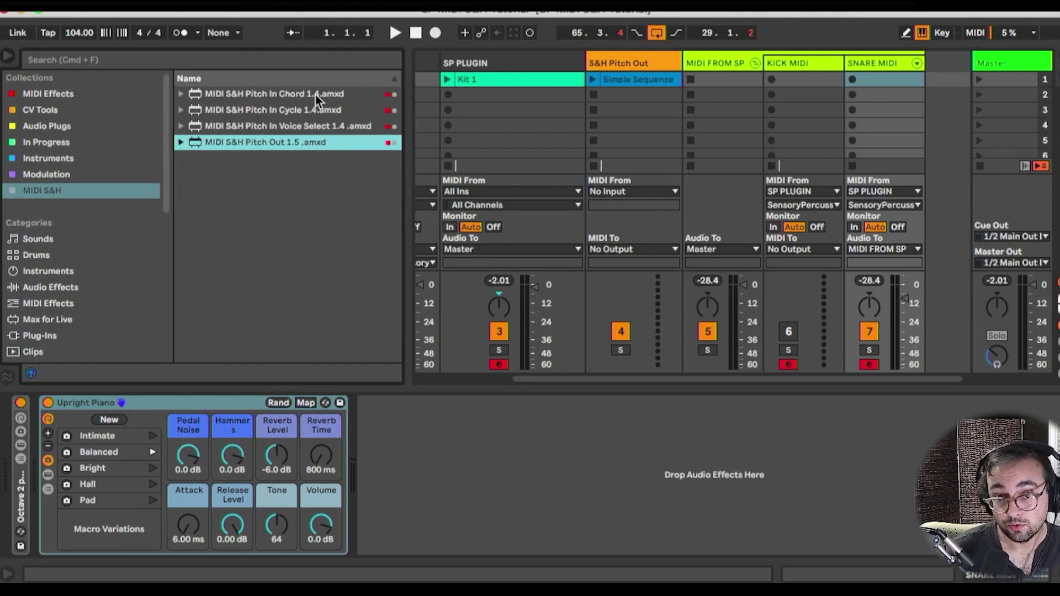
click(319, 94)
shift+click(324, 127)
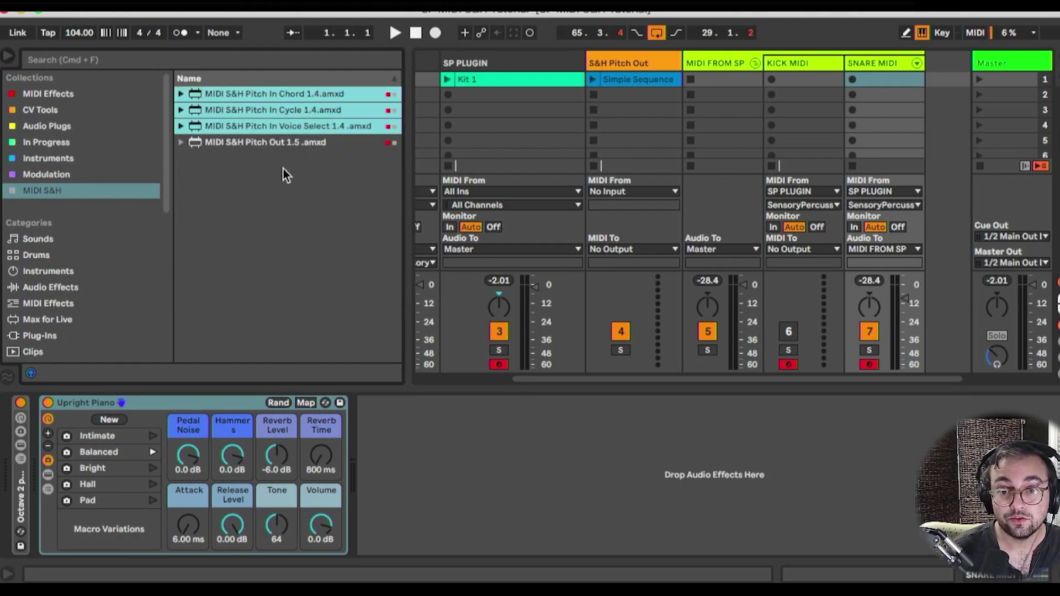
click(272, 141)
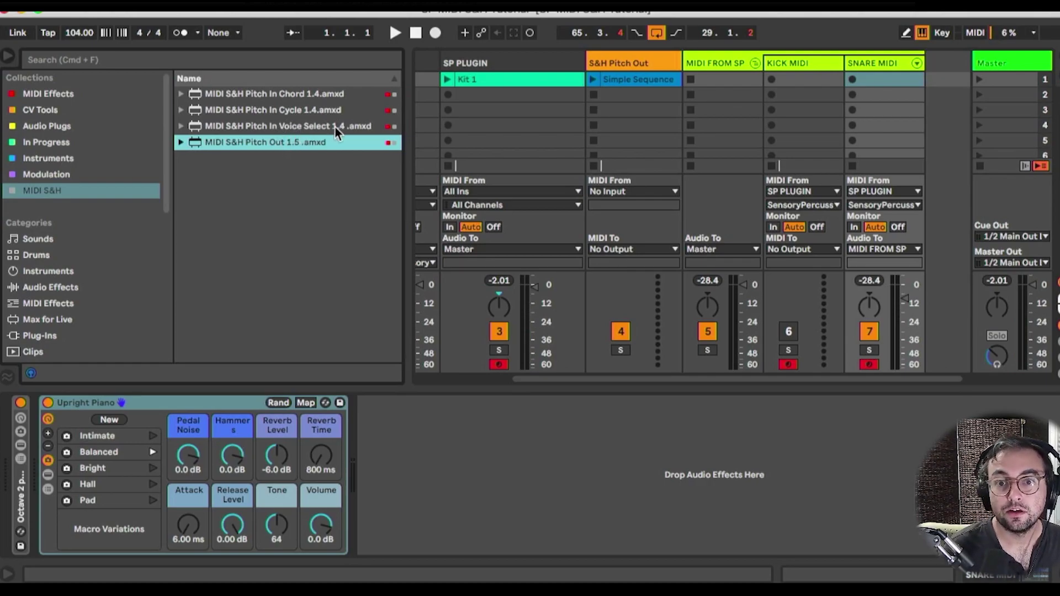
Insert MIDI S&H Pitch In Chord 1.4 before Upright Piano on SNARE MIDI
drag(307, 94, 40, 436)
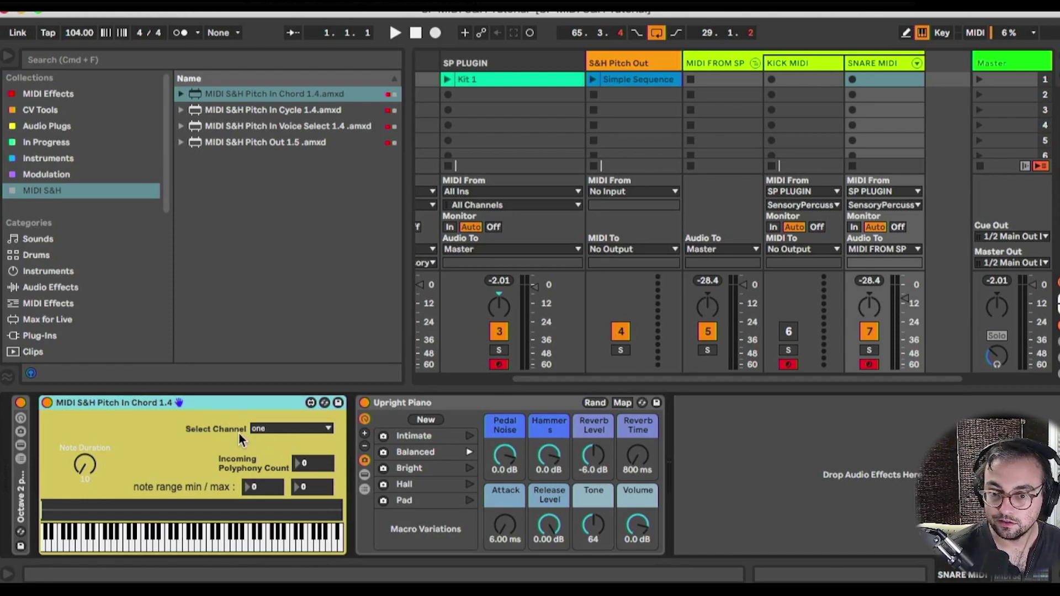
click(711, 64)
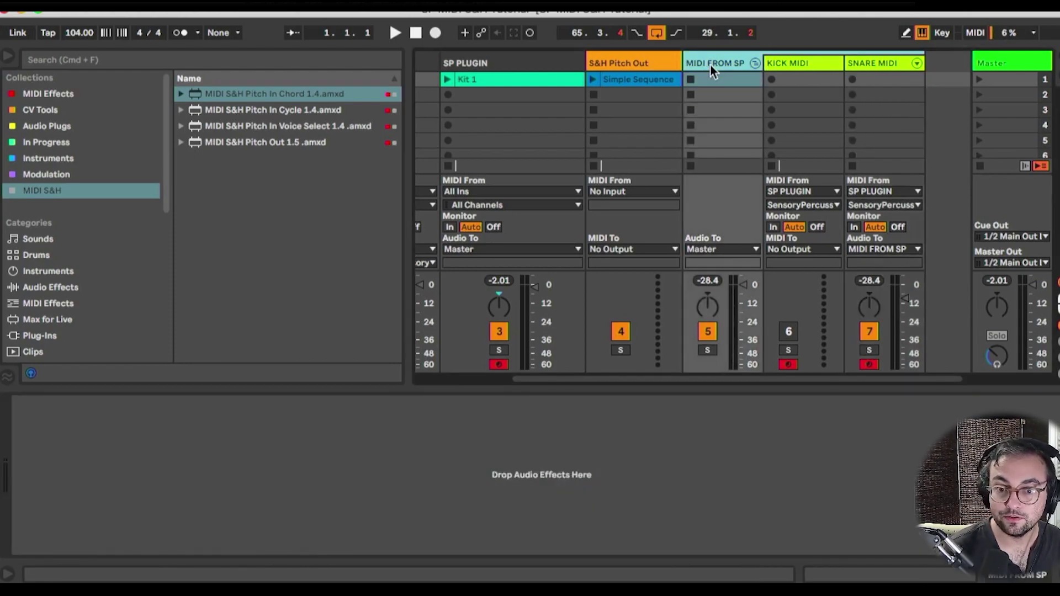
click(605, 62)
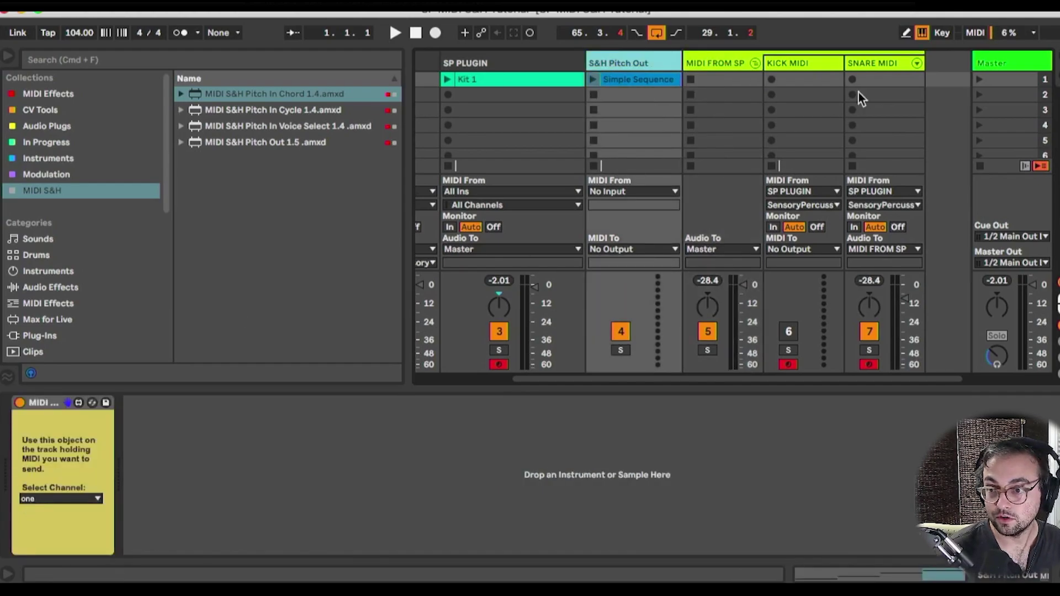
Keep Pitch In Chord receiving channel one, set Note Duration to 209, and launch Simple Sequence
click(870, 64)
click(268, 425)
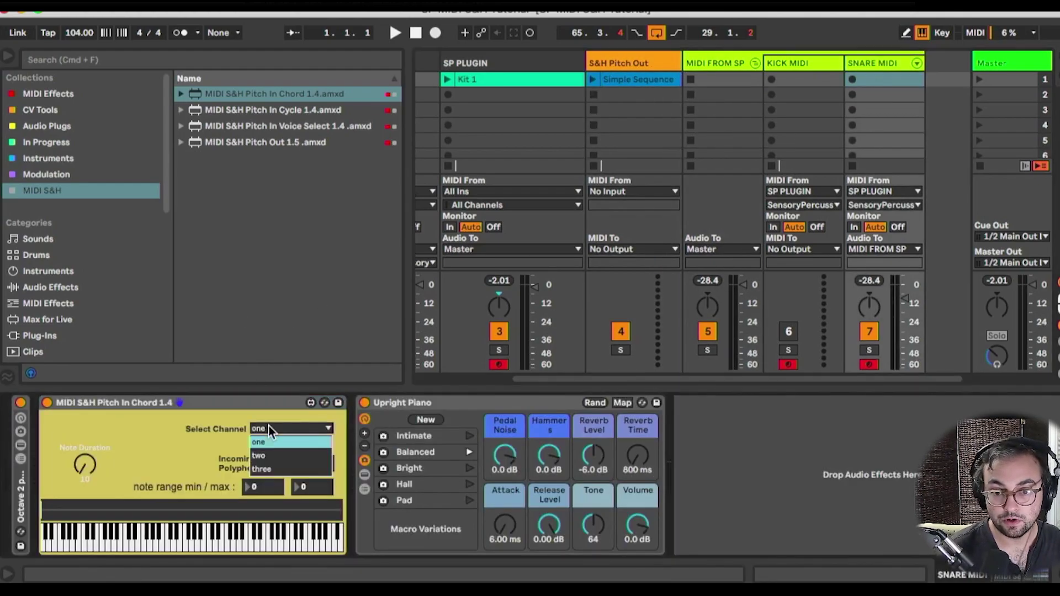
click(228, 445)
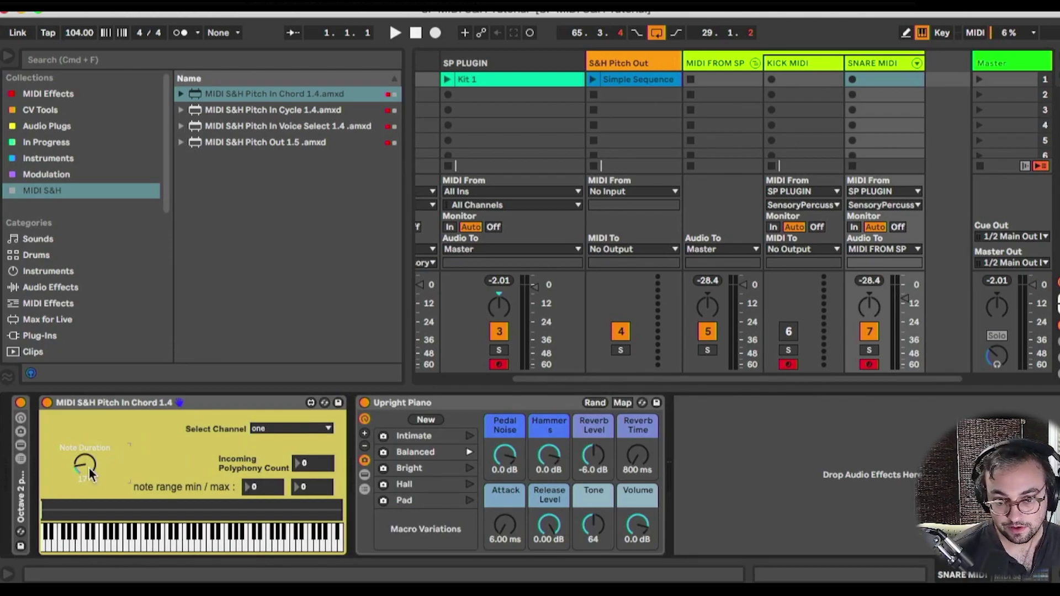
drag(76, 465, 86, 469)
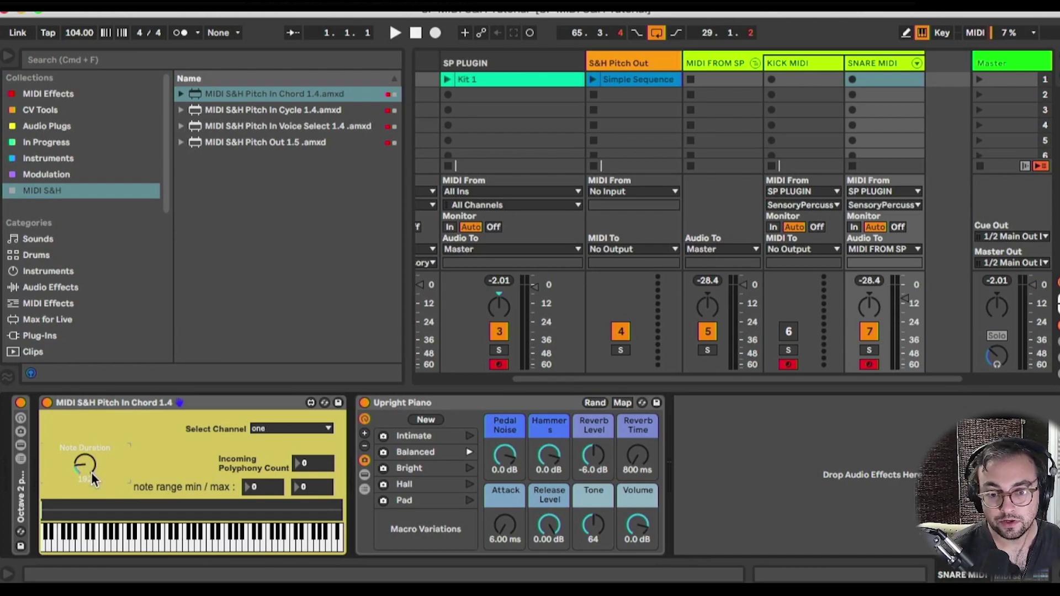
drag(91, 472, 91, 453)
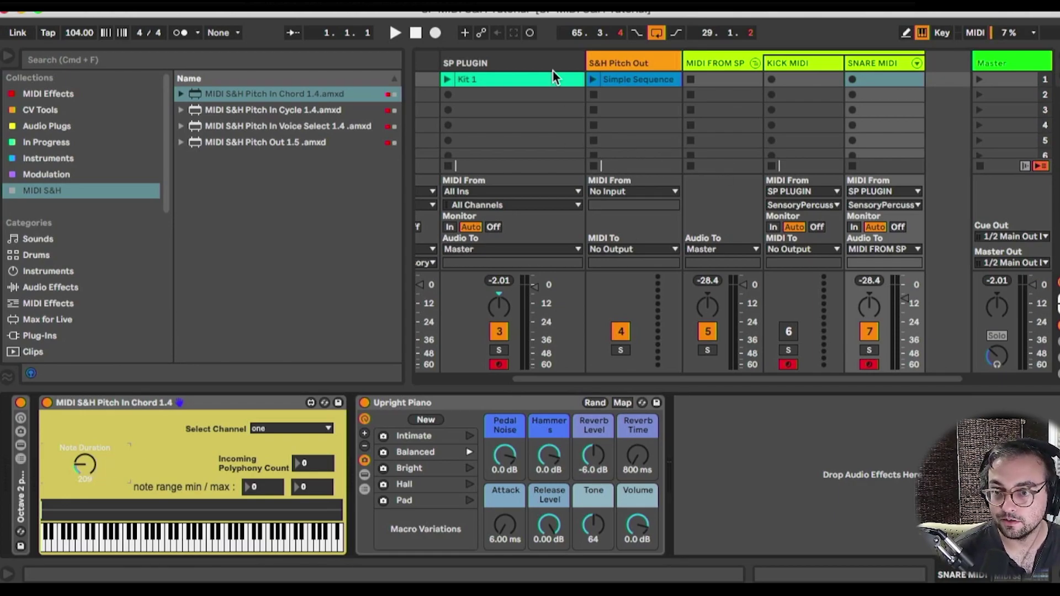
click(593, 79)
Play Simple Sequence and move its clip insert marker from 1.1.3 to 1.2.1
click(620, 82)
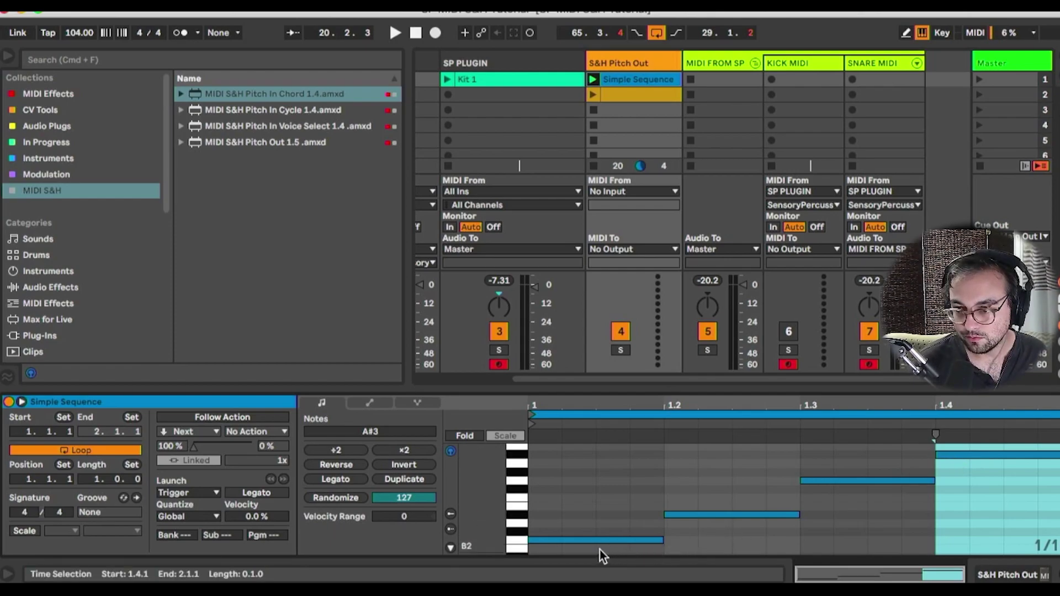
click(598, 520)
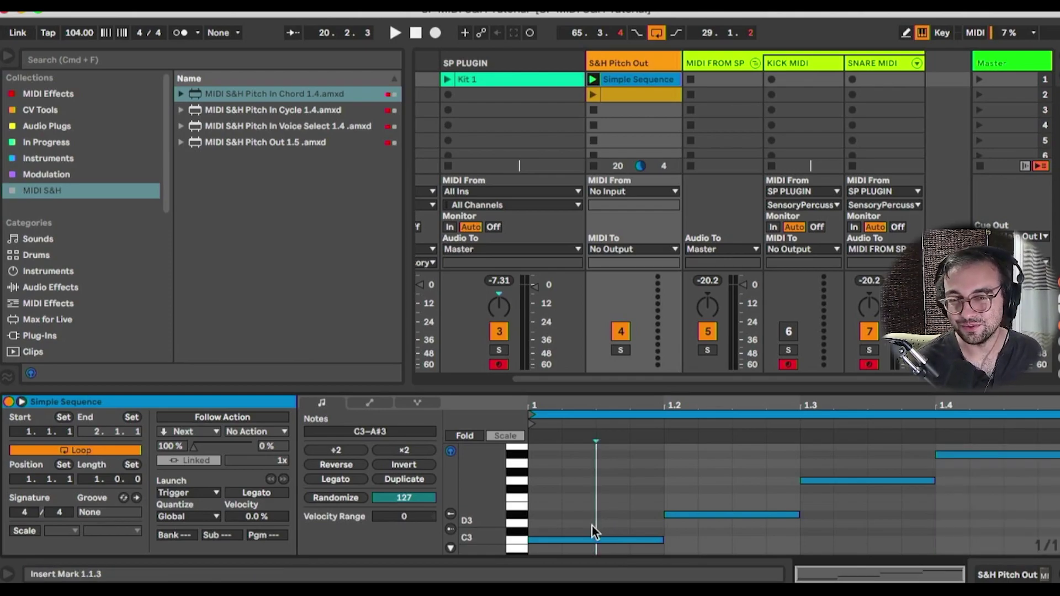
key(Right)
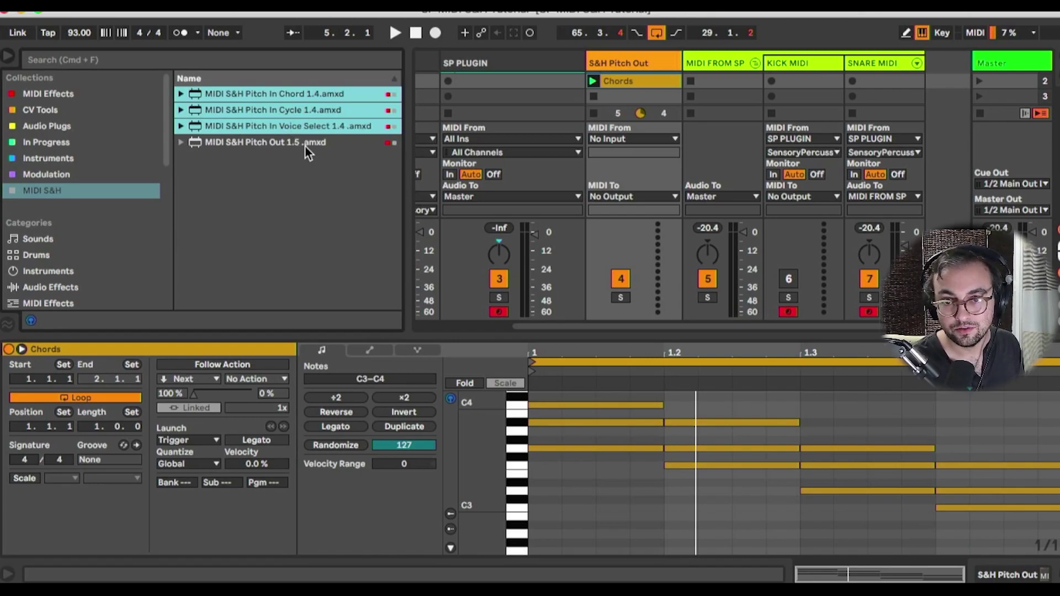
Show SNARE MIDI's Pitch In Chord 1.4 and Upright Piano device chain
click(303, 143)
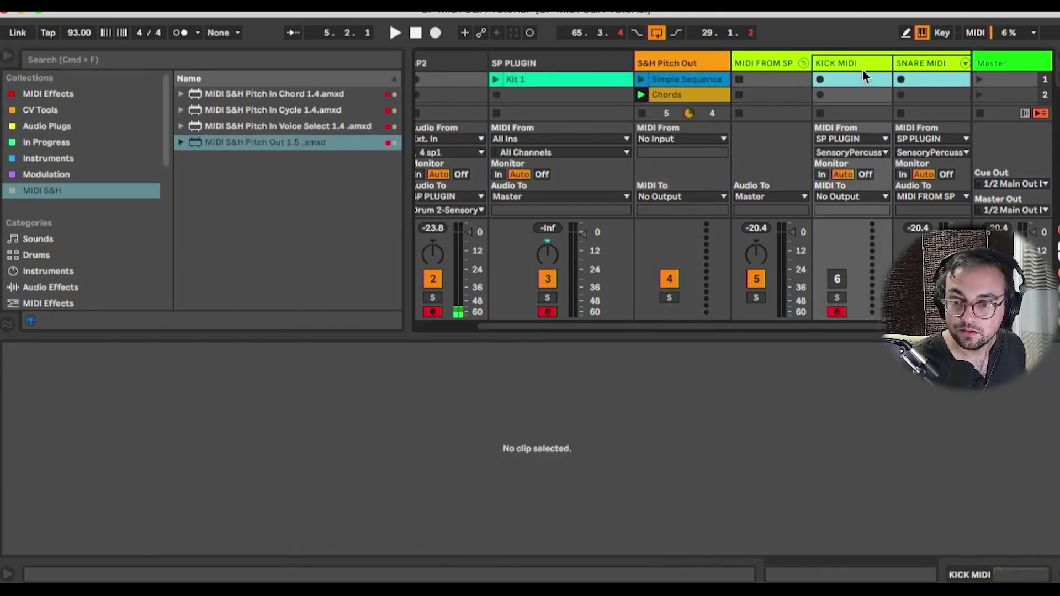
click(915, 65)
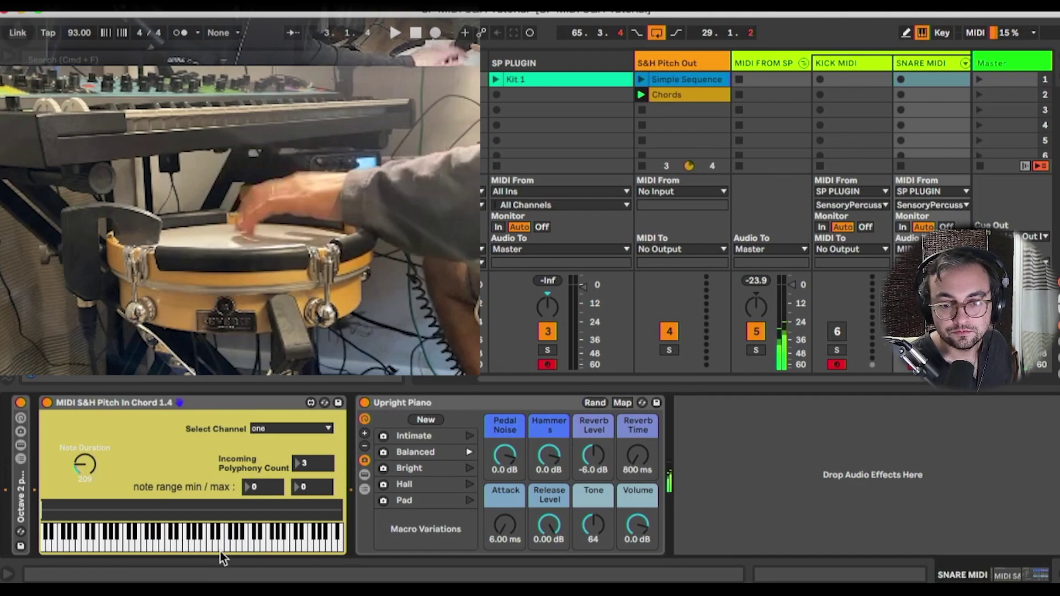
key(space)
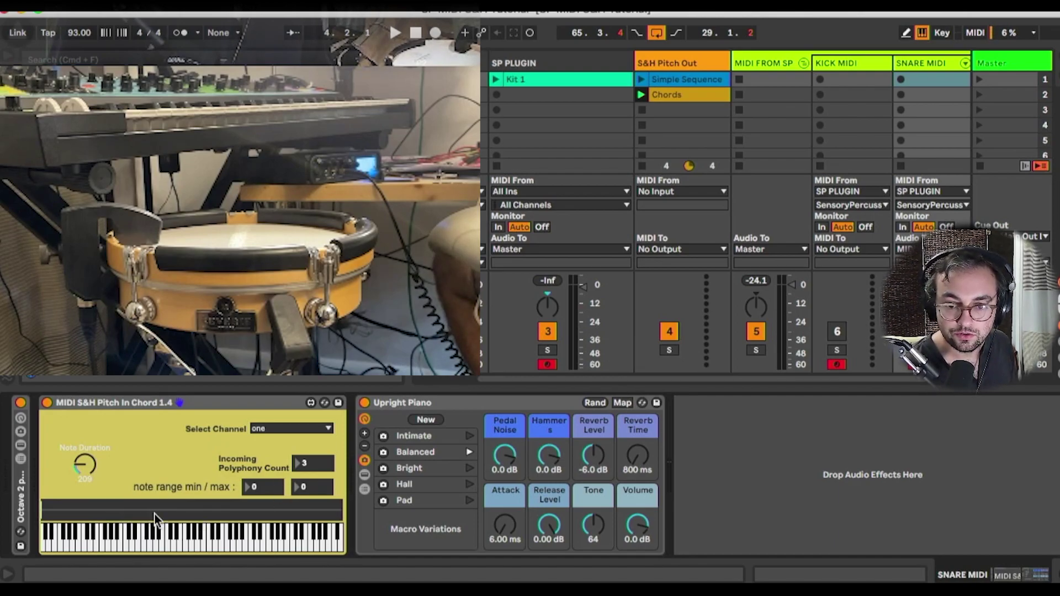
Start playback and drop MIDI S&H Pitch In Cycle 1.4 onto SNARE MIDI, replacing Pitch In Chord
key(space)
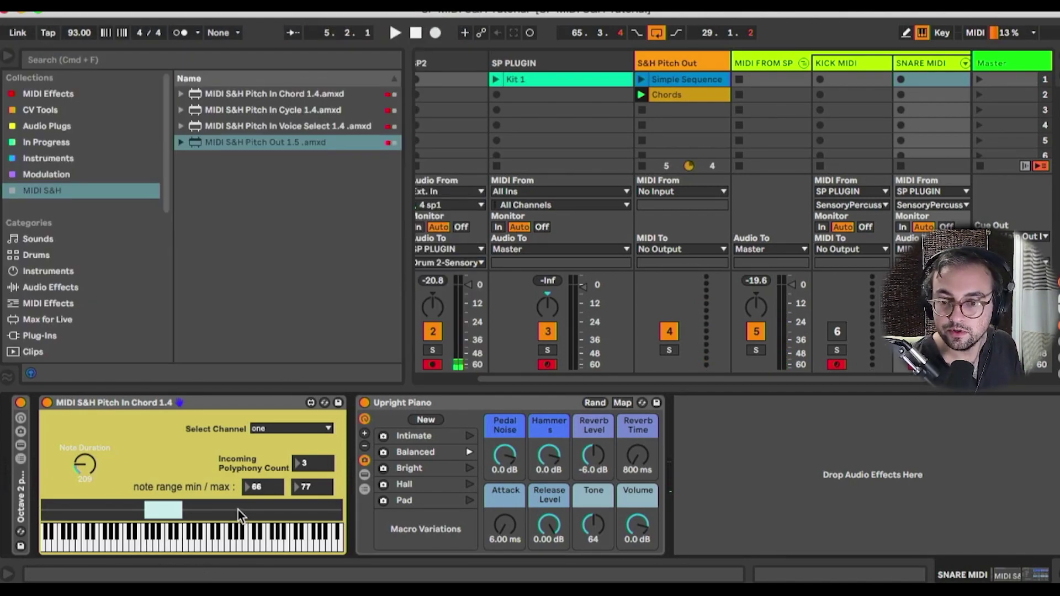
click(416, 407)
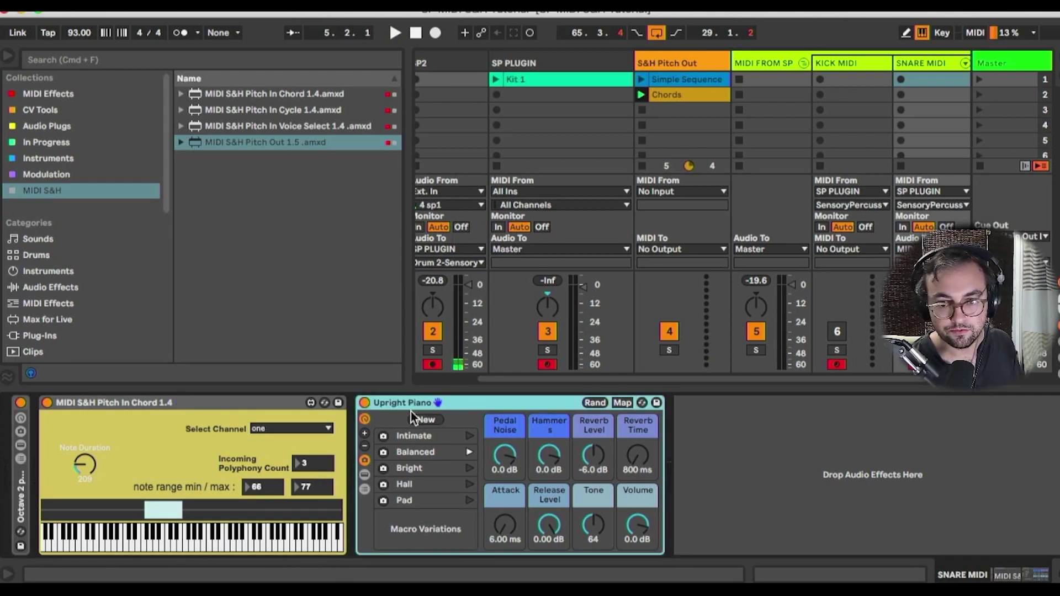
drag(320, 110, 176, 408)
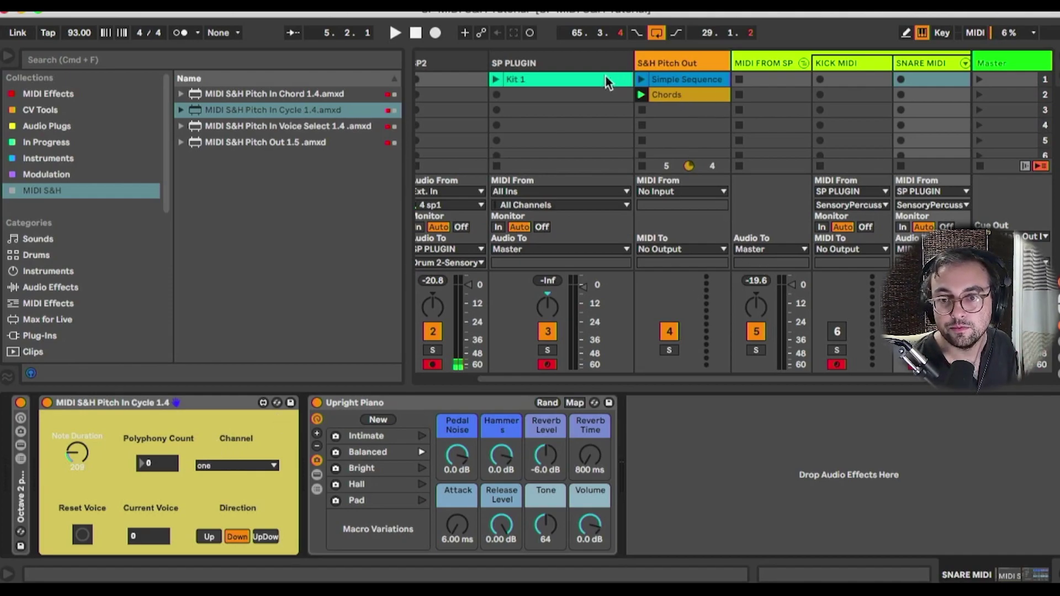
Start playback and view the Chords clip so Pitch In Cycle counts polyphony 3
key(space)
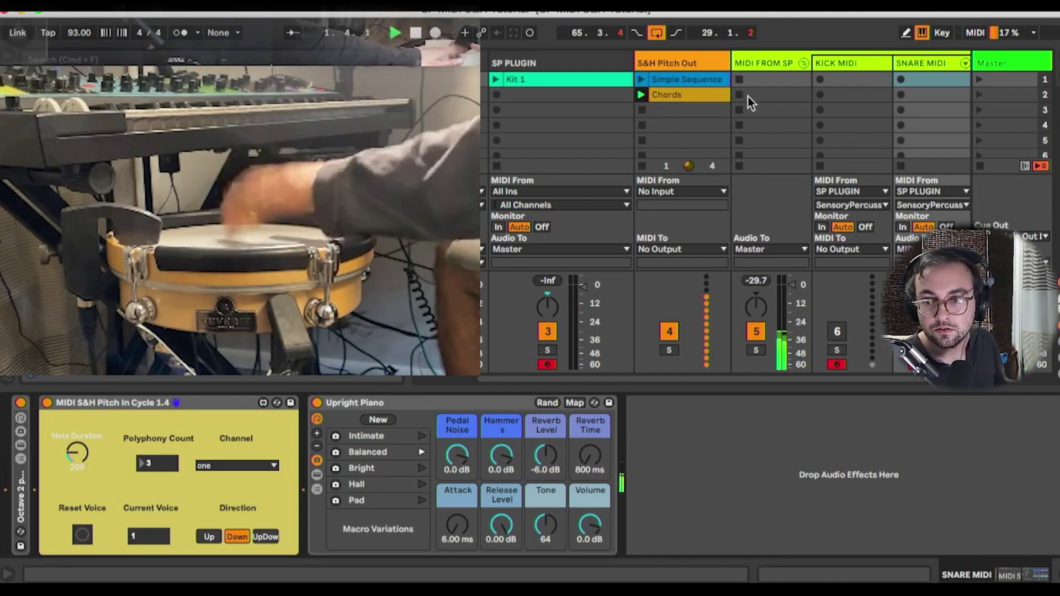
click(716, 97)
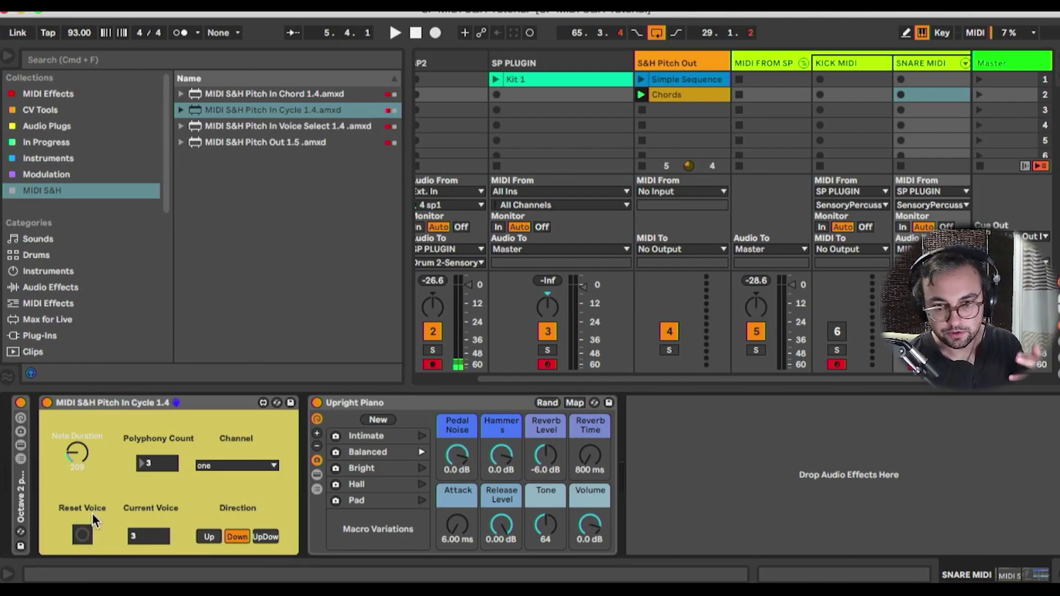
Load MIDI S&H Pitch In Voice Select 1.4 and raise its Chord Voice Selector slider
double_click(287, 126)
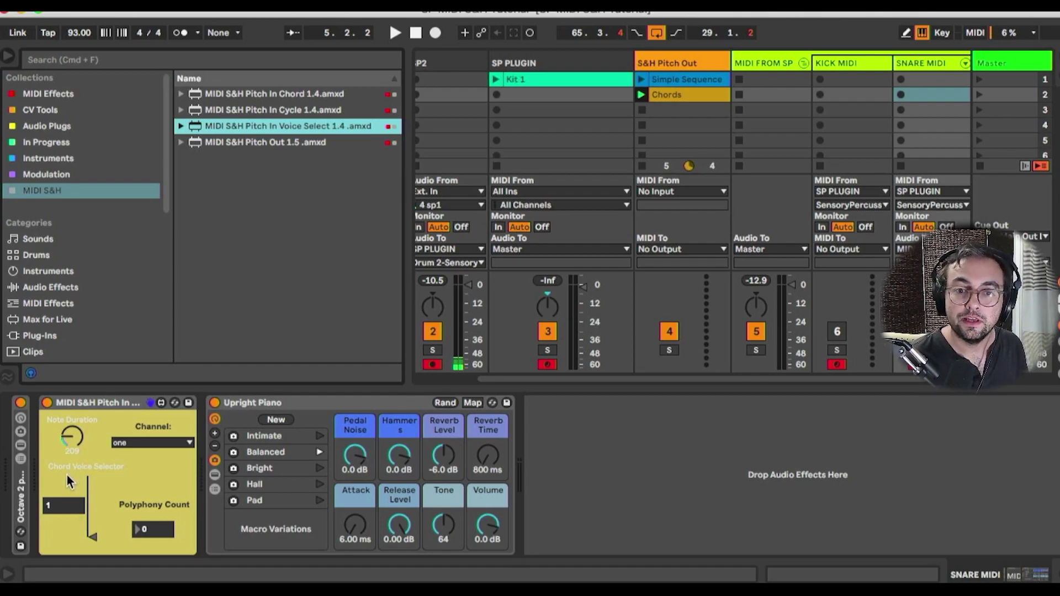
drag(91, 532, 92, 512)
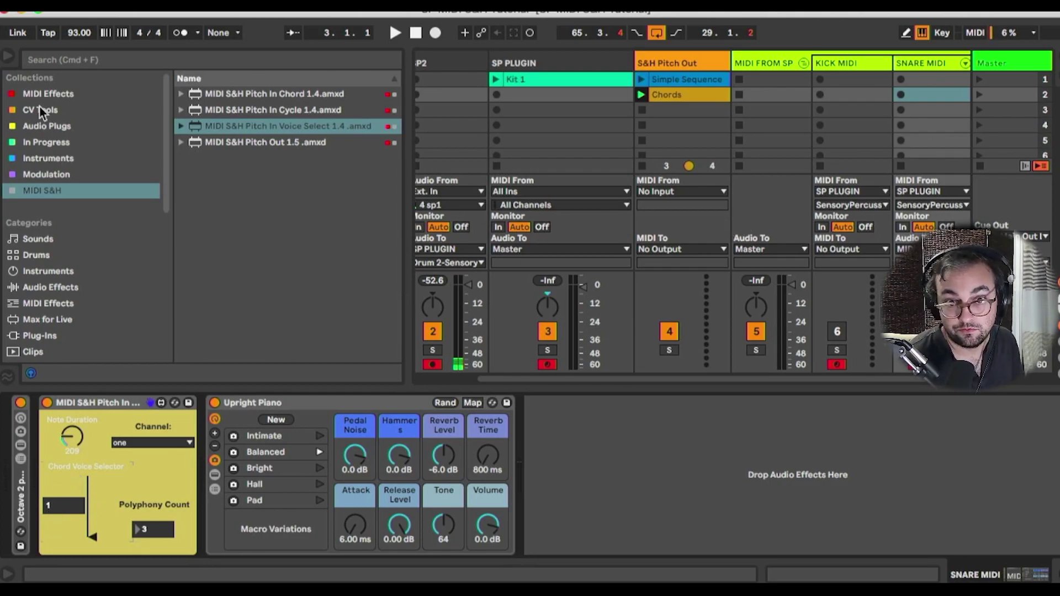
Load the Wavetable Basic 303 Bass preset from Instruments and launch scene 2
click(65, 158)
click(178, 94)
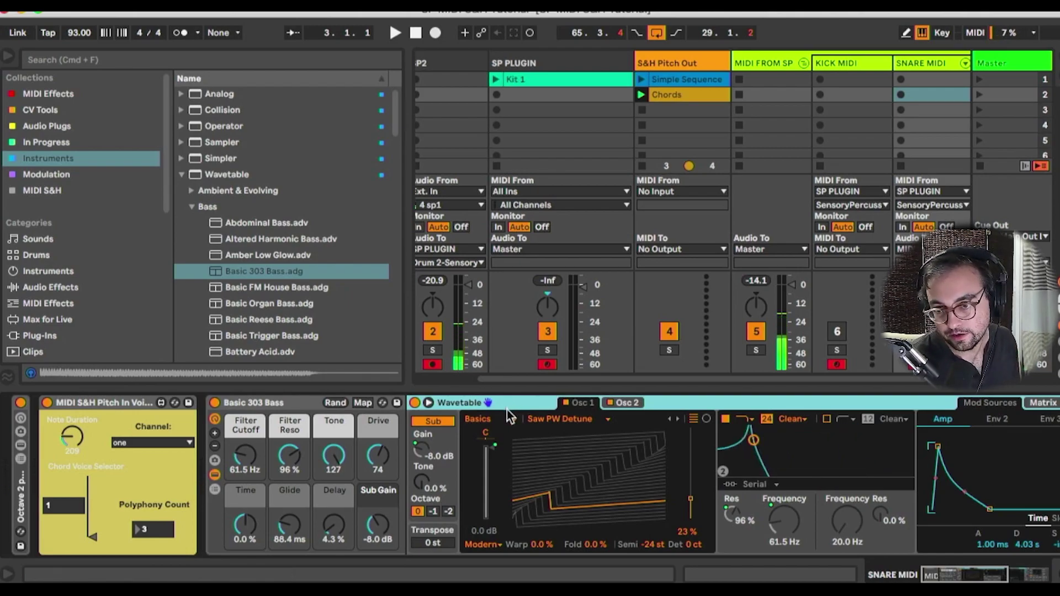
double_click(720, 93)
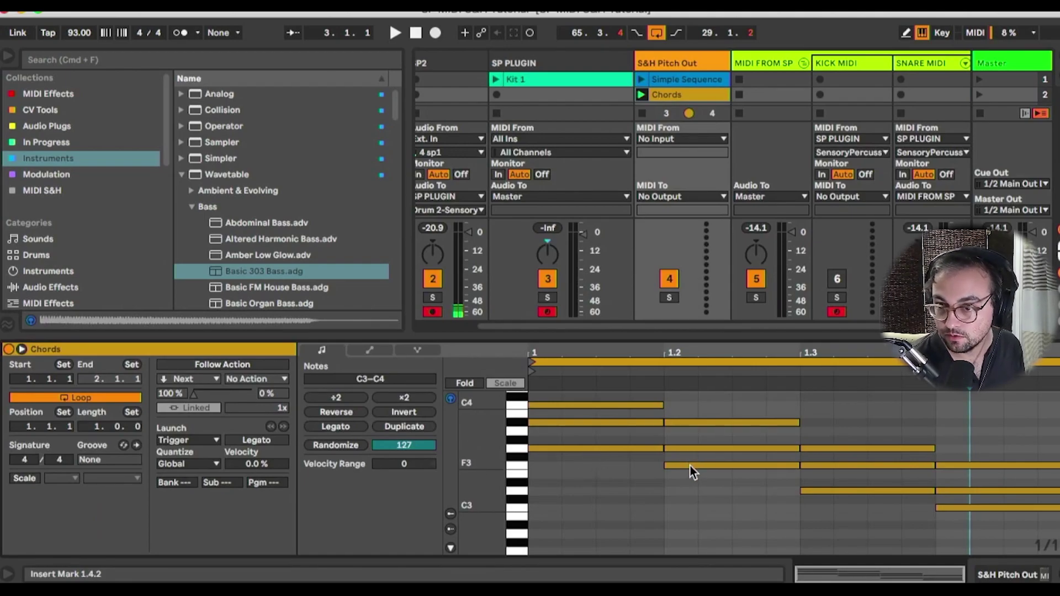
click(978, 95)
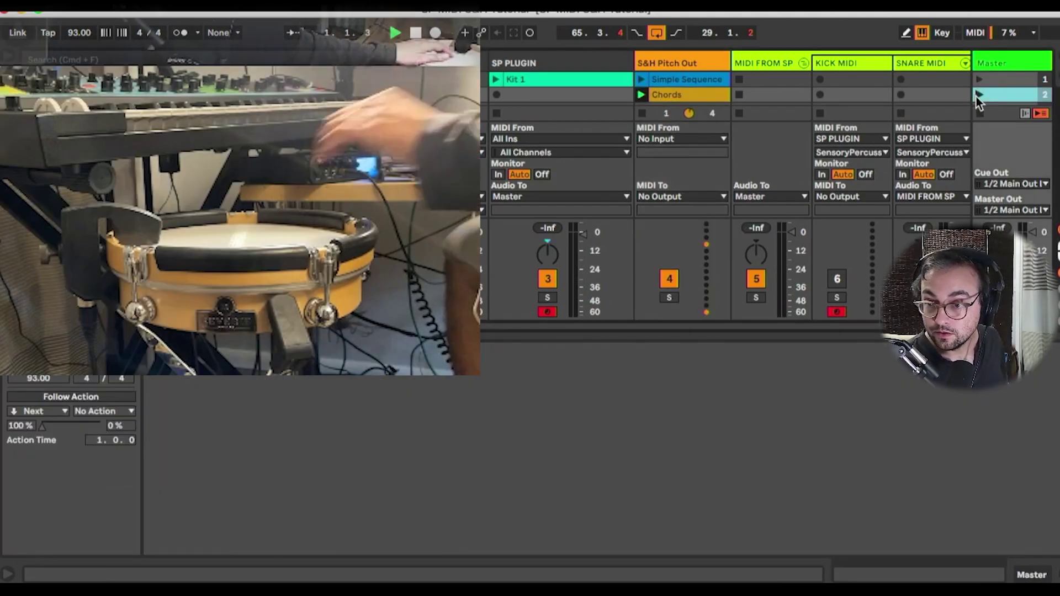
View the Chords clip and switch the Chord Voice Selector to the third voice
click(693, 68)
click(687, 97)
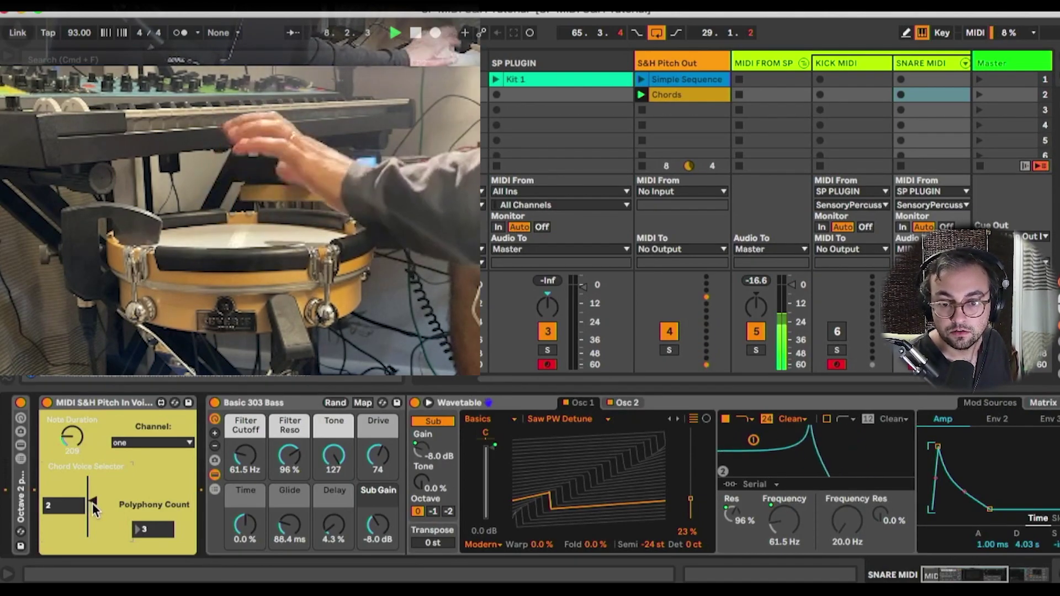
drag(90, 504, 92, 478)
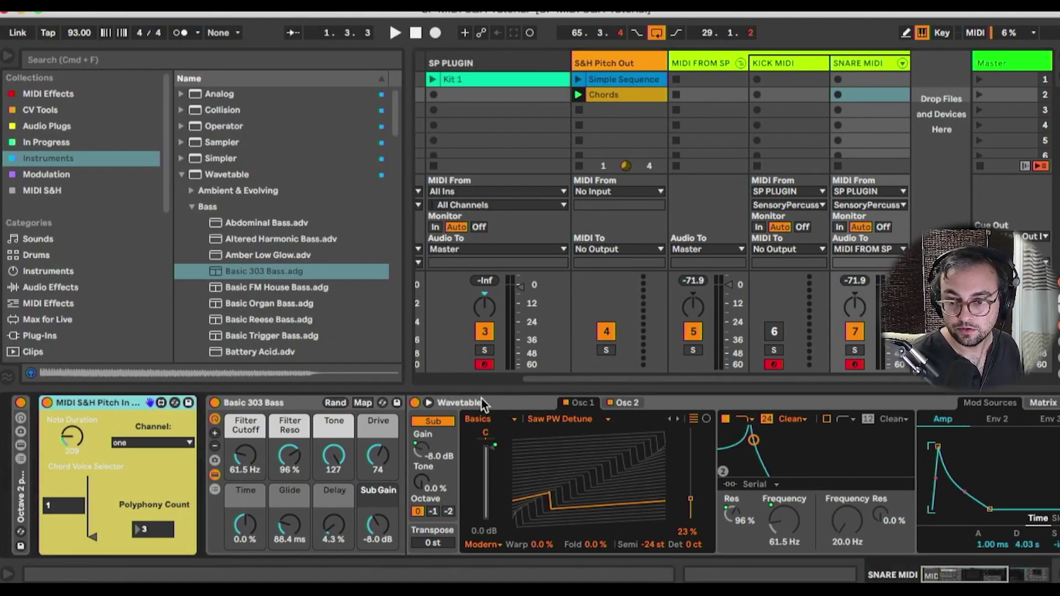
Review the Wavetable bass on KICK MIDI and the Chords clip, then stop playback
click(498, 402)
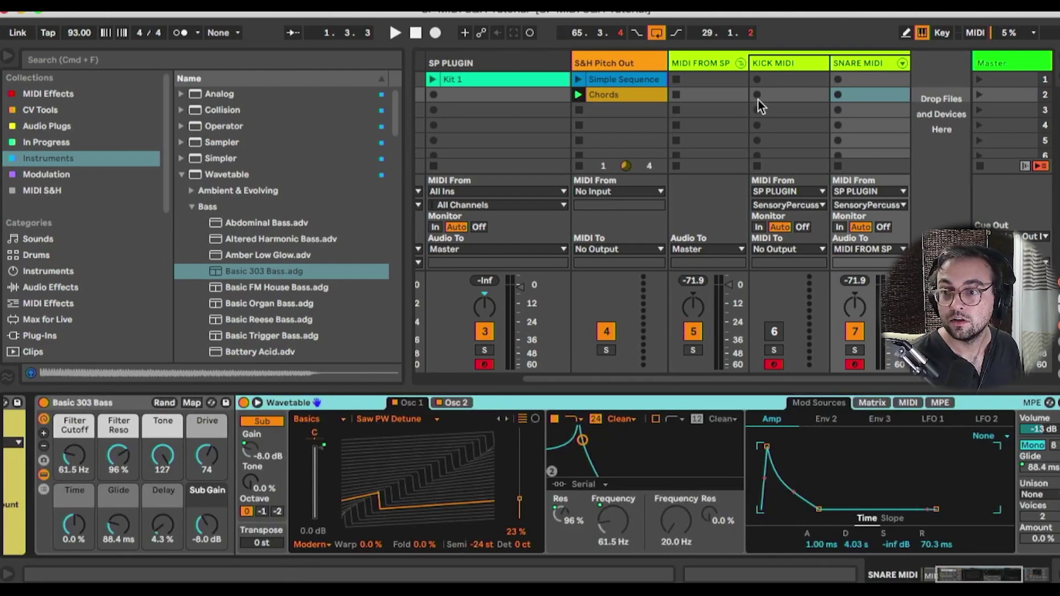
click(771, 66)
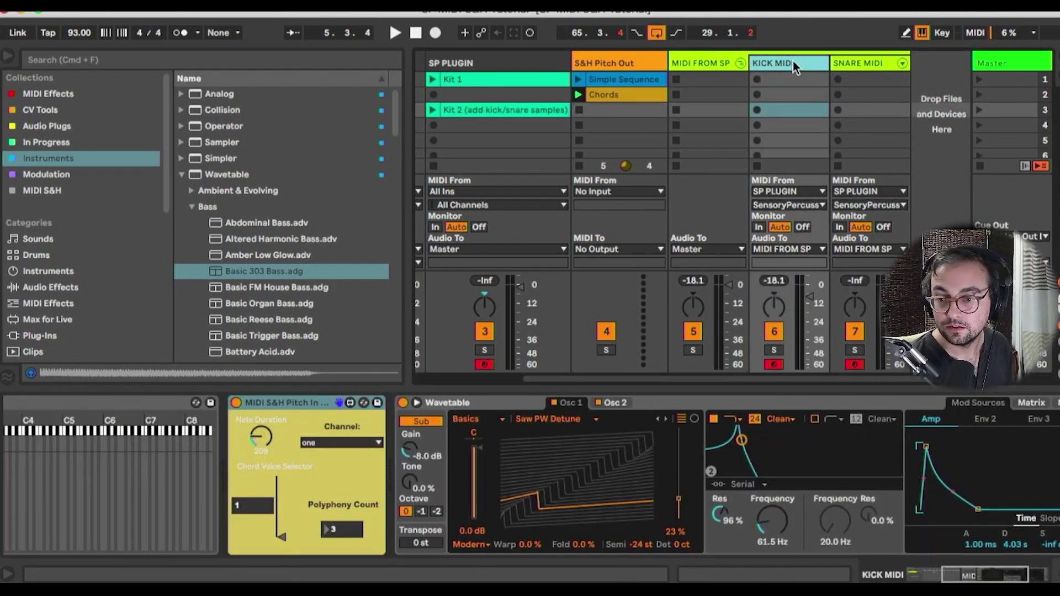
double_click(621, 94)
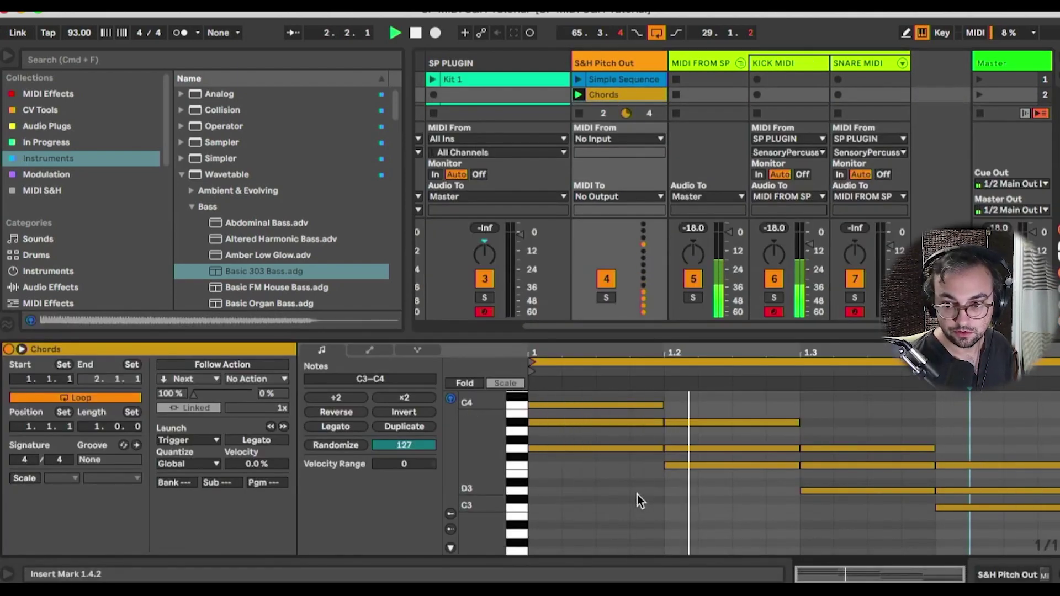
key(space)
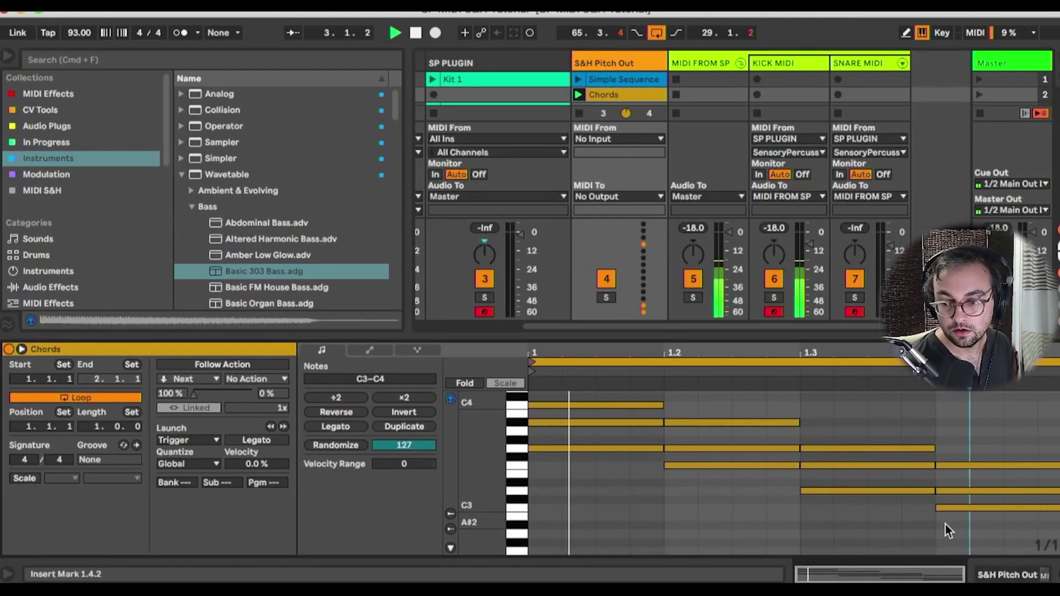
Review the SNARE MIDI String Quartet chain and KICK MIDI devices, then launch scene 2
click(853, 63)
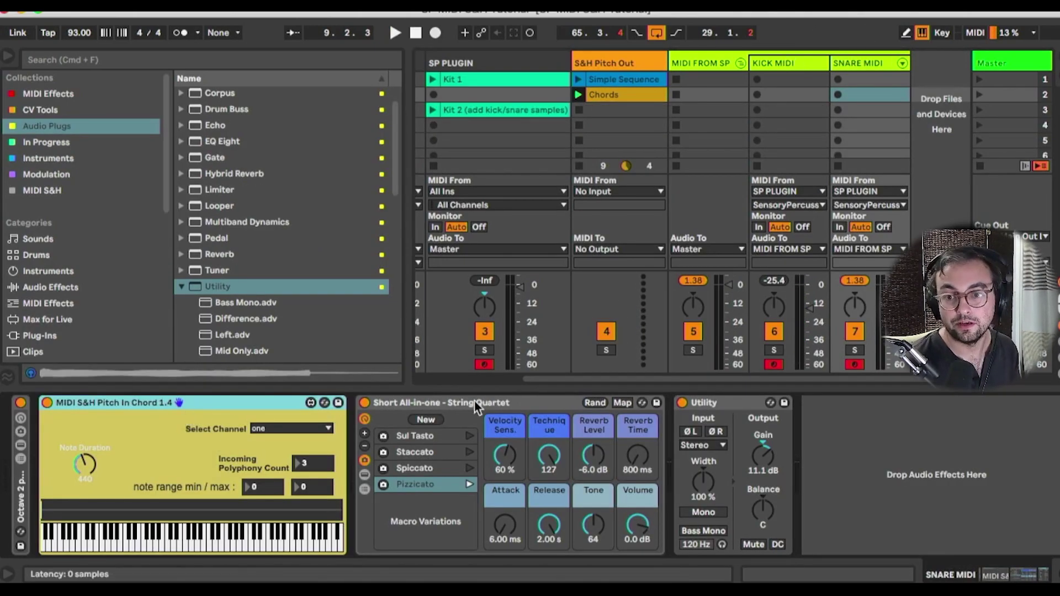
click(475, 402)
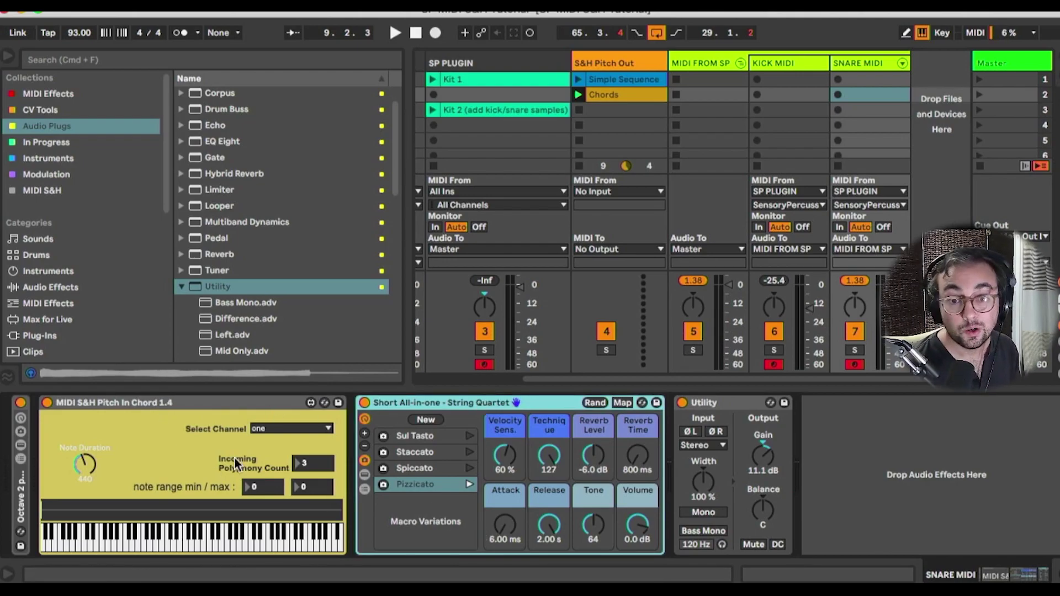
click(601, 100)
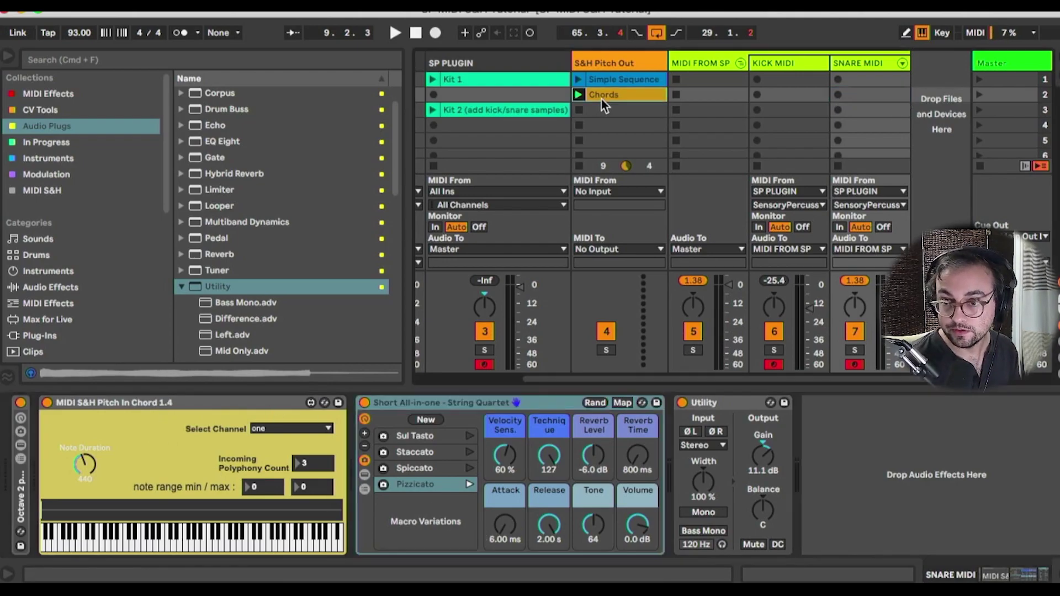
click(770, 65)
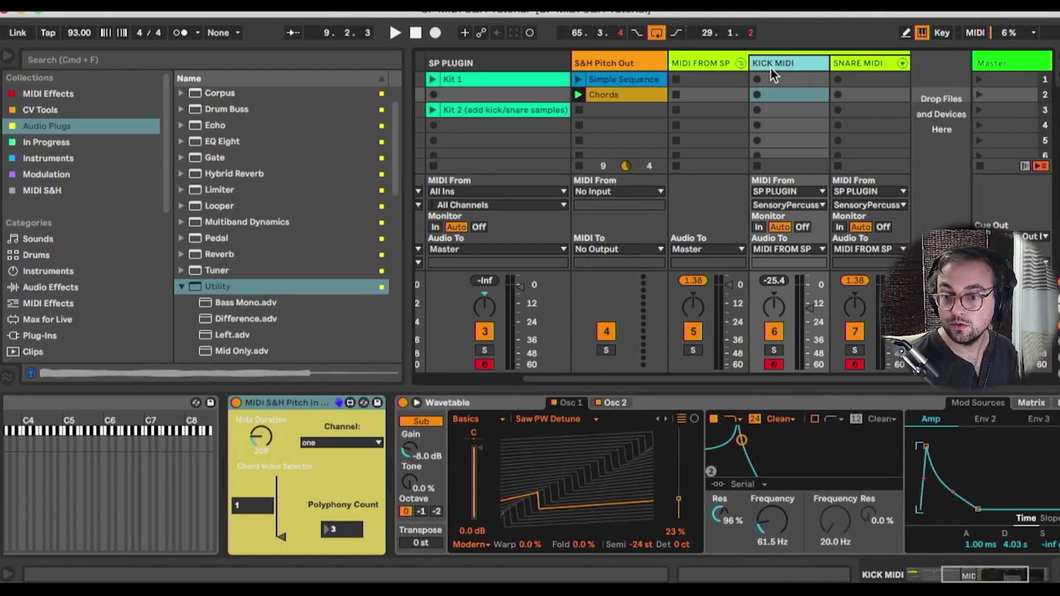
double_click(603, 94)
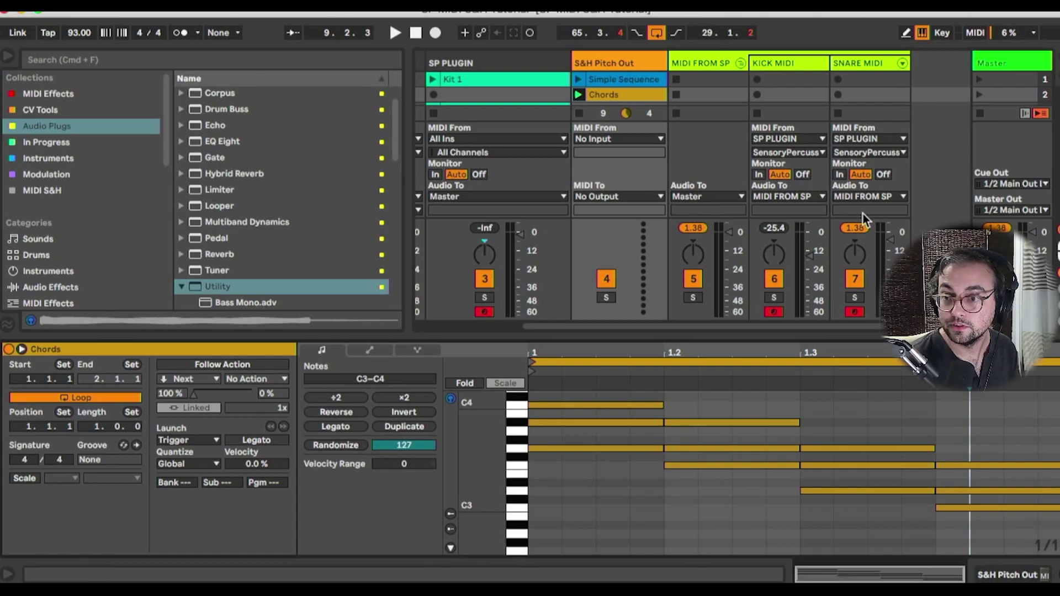
click(778, 64)
click(778, 64)
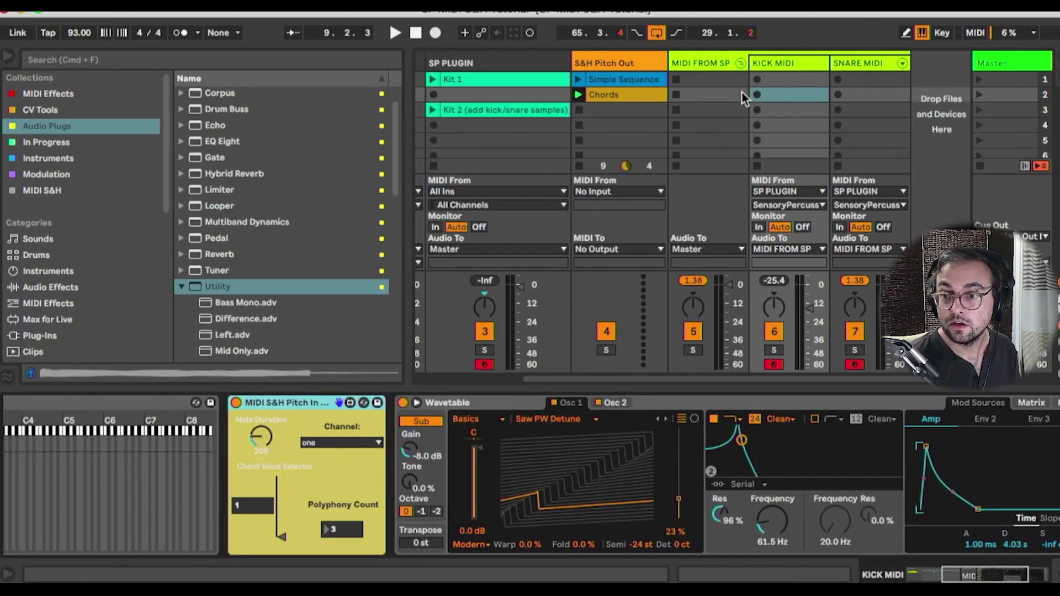
click(871, 62)
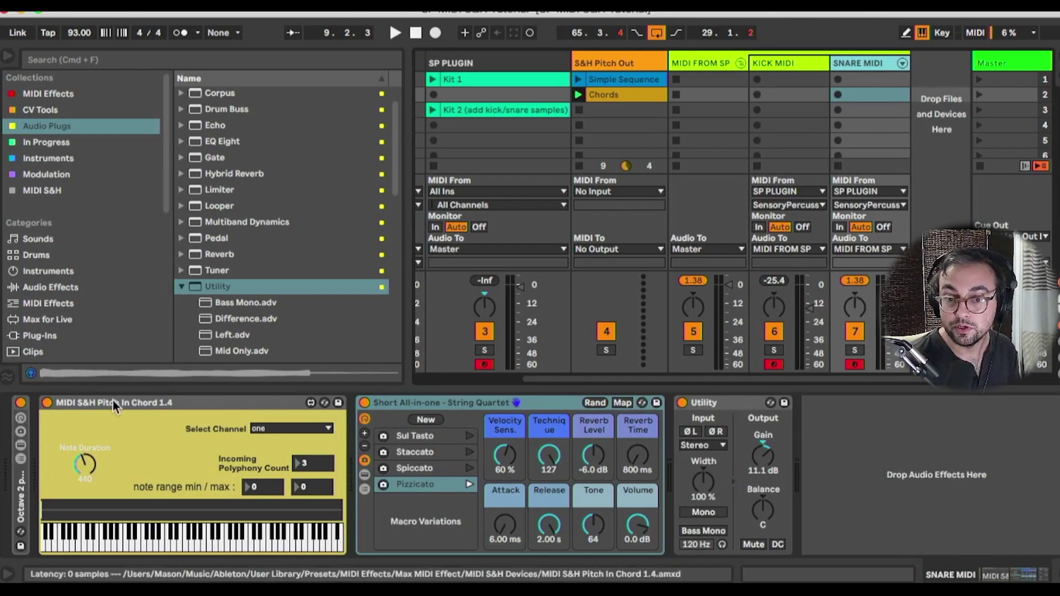
click(977, 94)
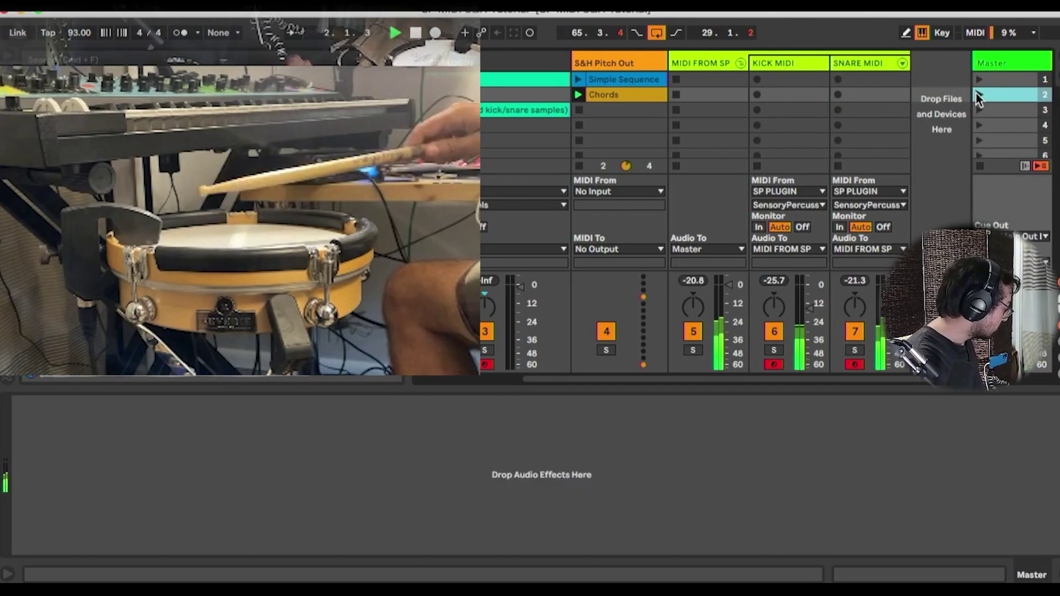